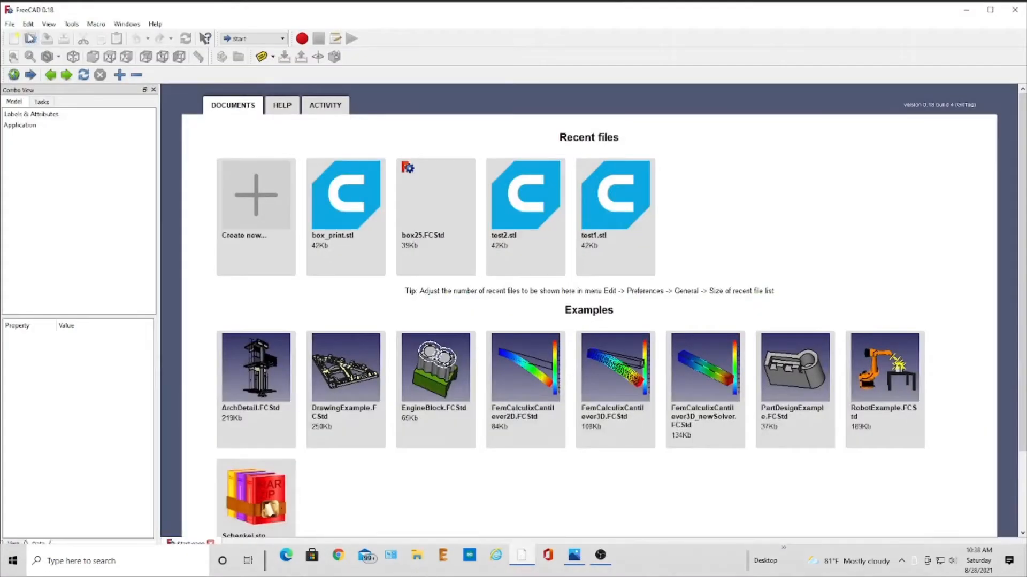
- Open the existing box25.FCStd document from the Pictures folder
click(10, 24)
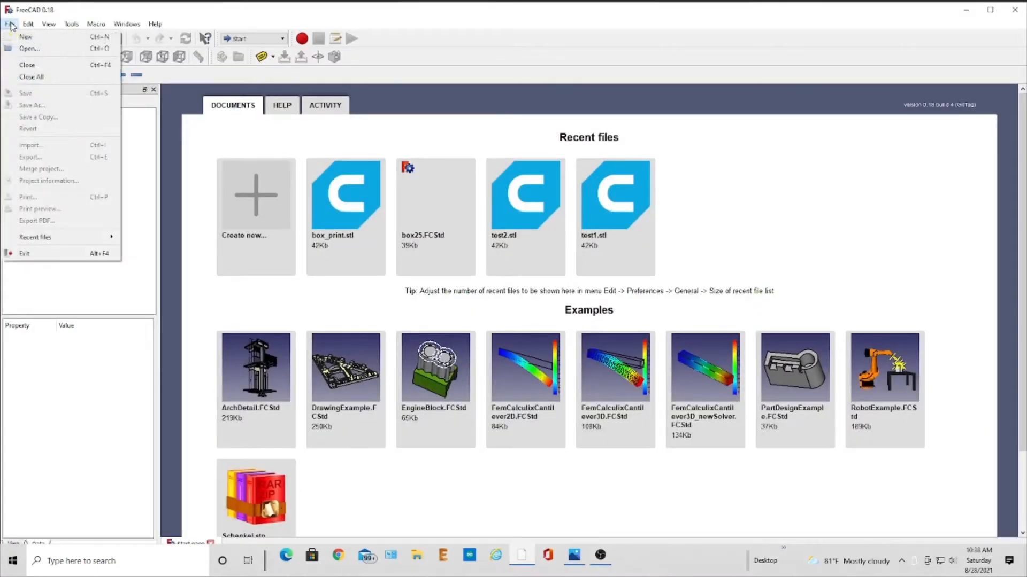
click(29, 48)
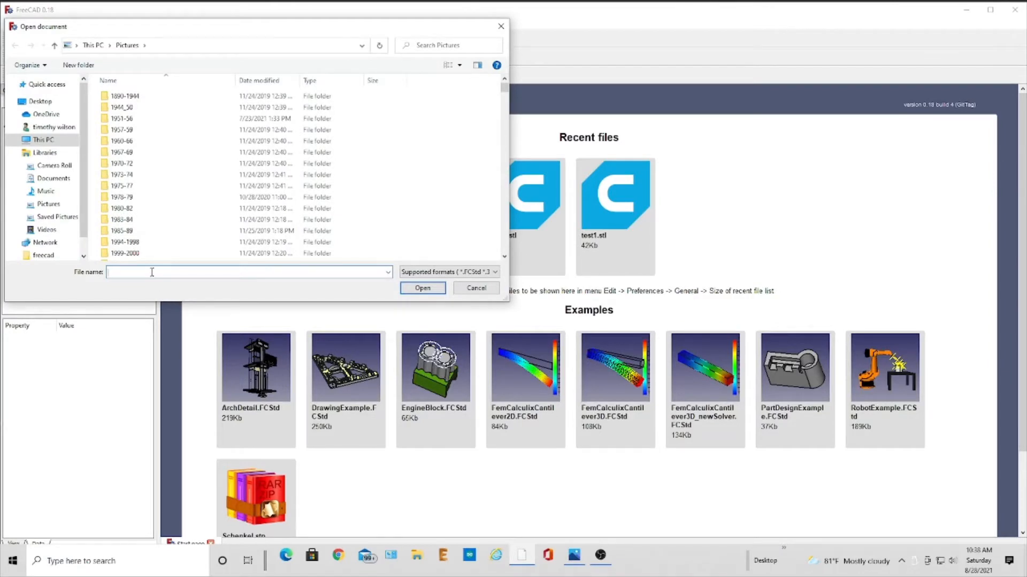
text(box)
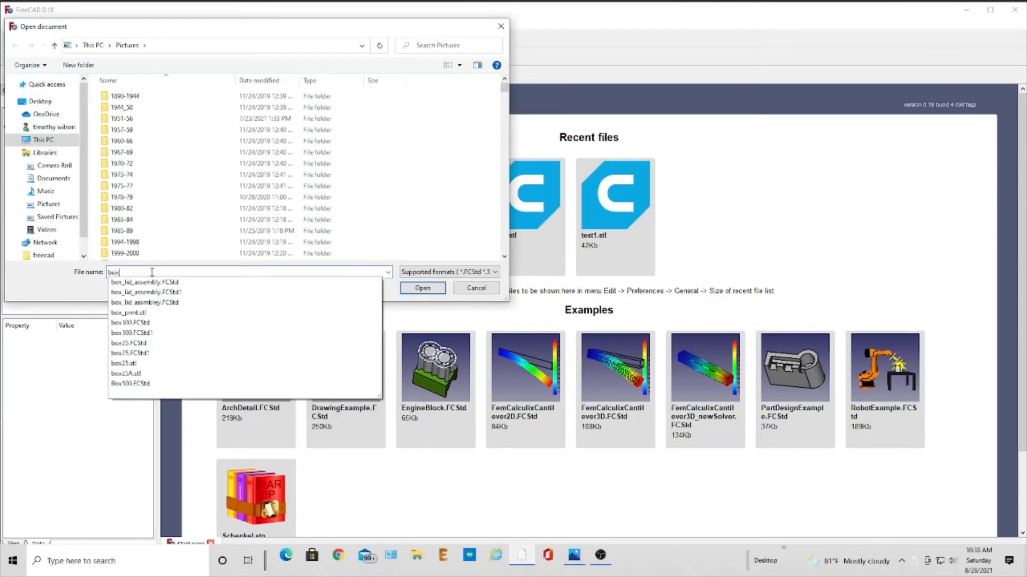
click(148, 343)
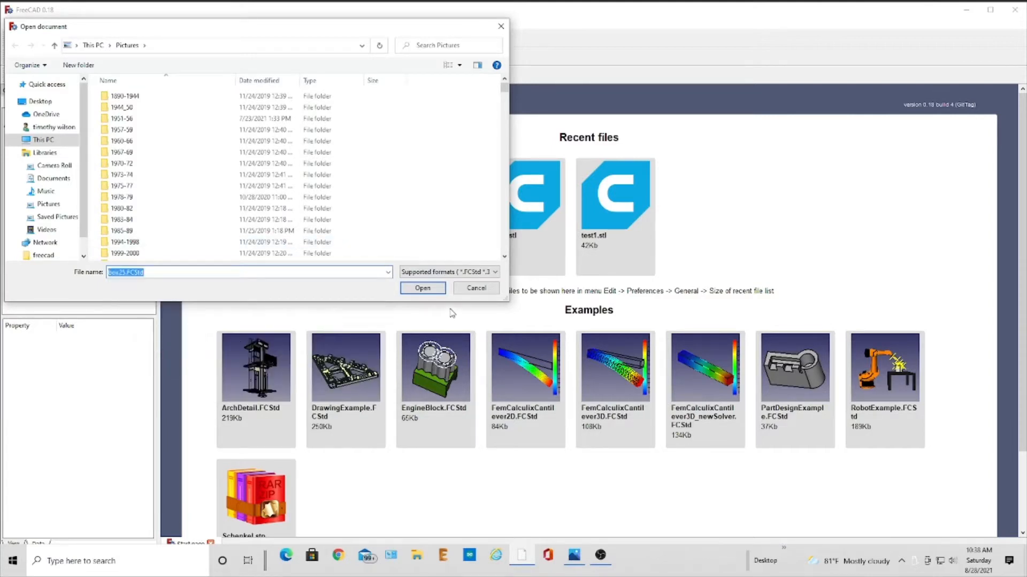
click(431, 292)
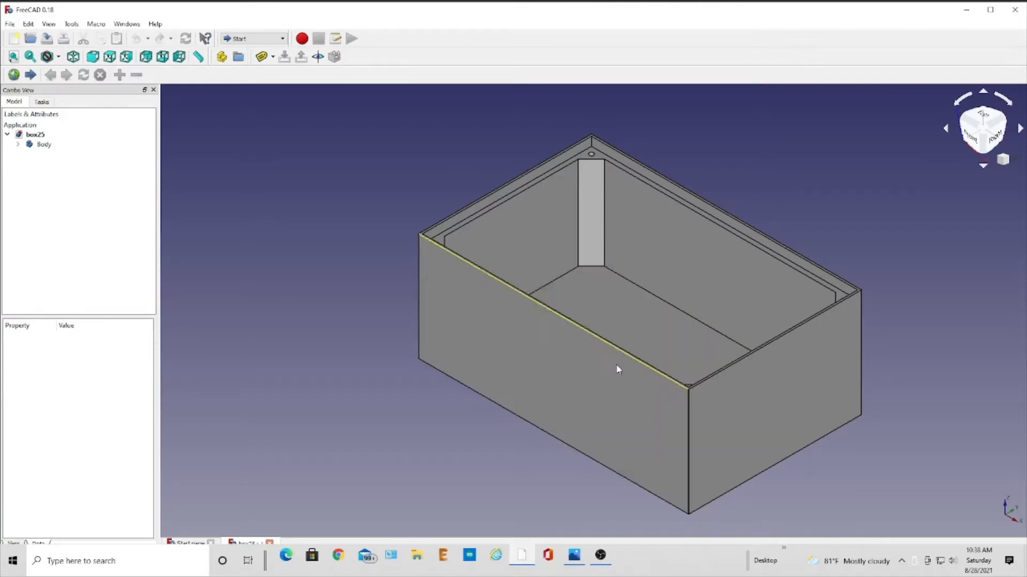
- Select the whole box body and export it to the Pictures folder as an STL Mesh file named project_box
double_click(510, 341)
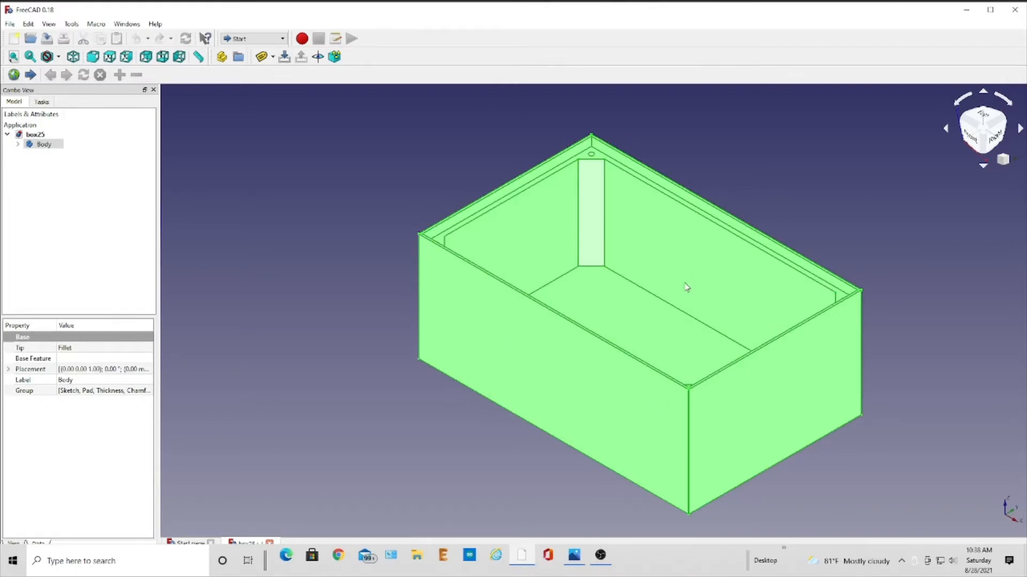
click(10, 24)
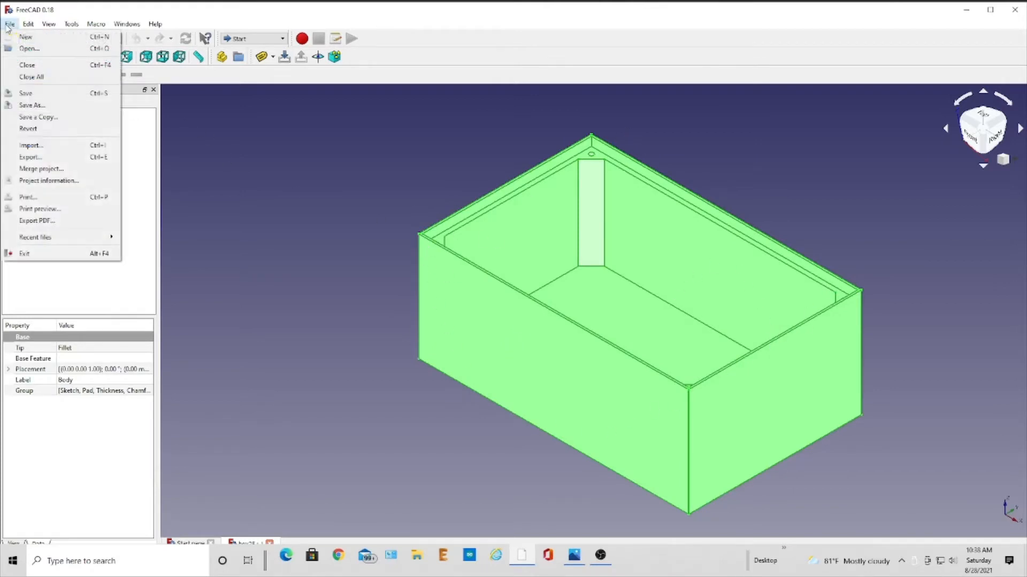
click(47, 161)
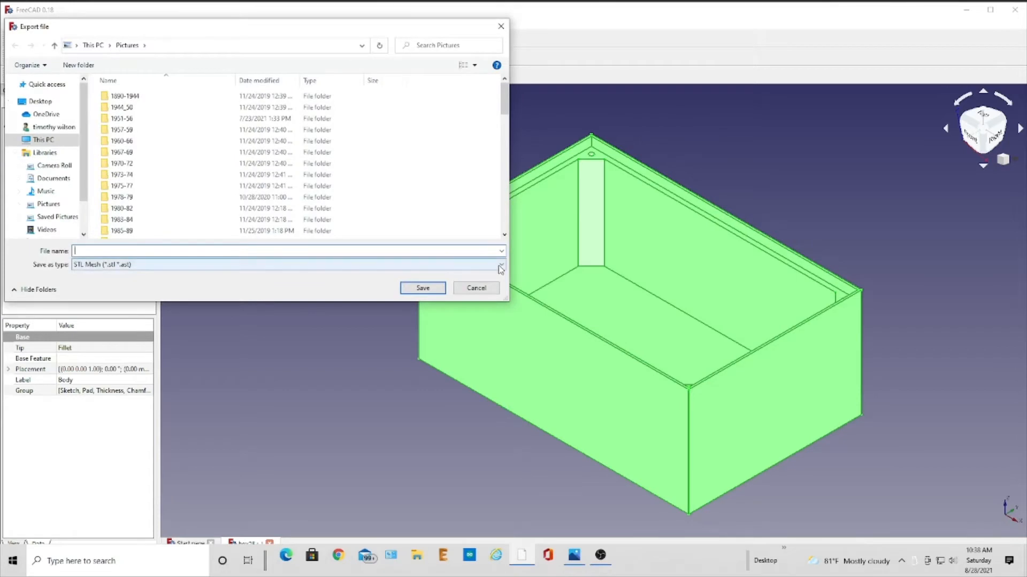
click(502, 268)
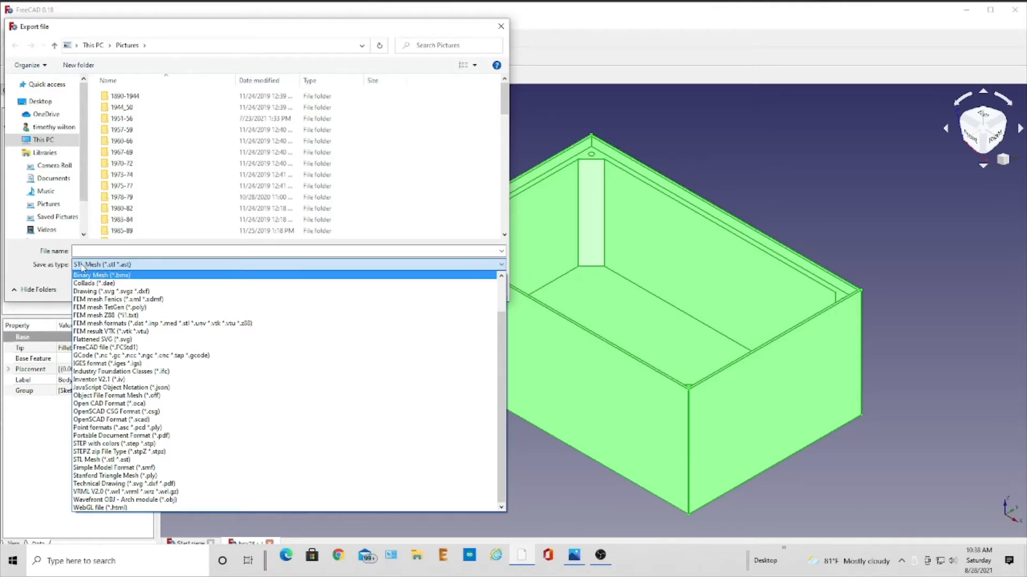
click(165, 268)
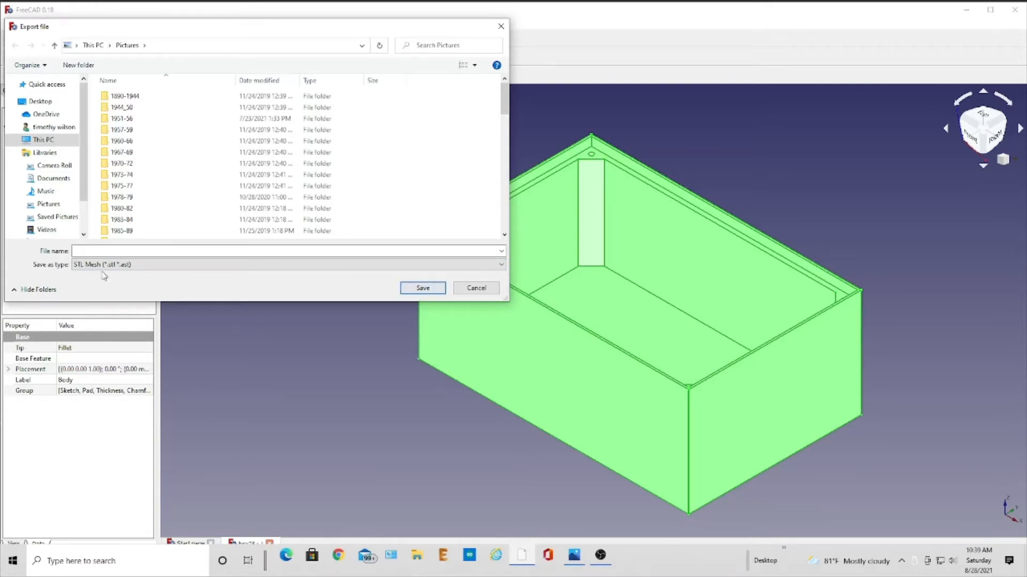
click(112, 252)
text(project_box)
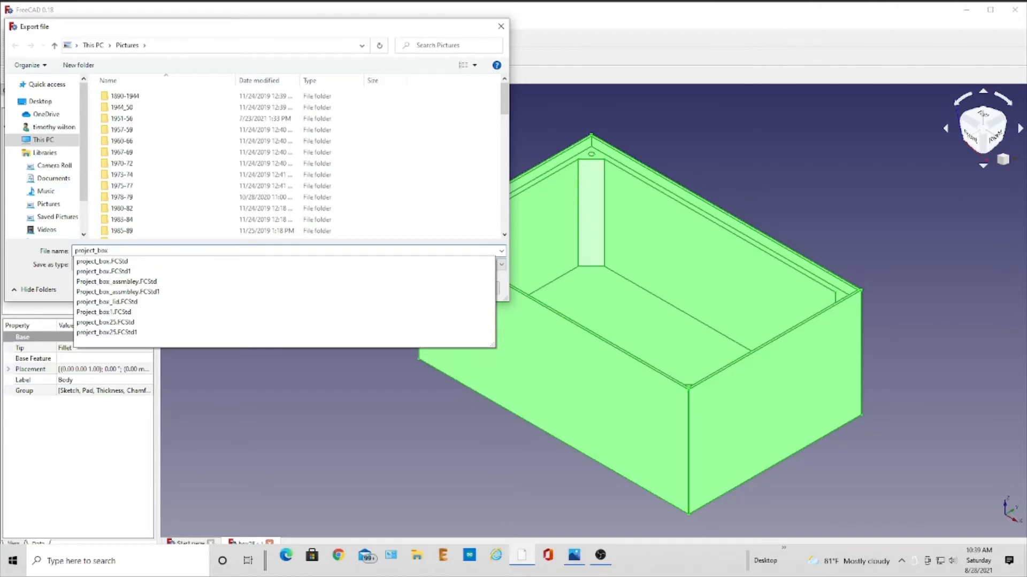
key(Return)
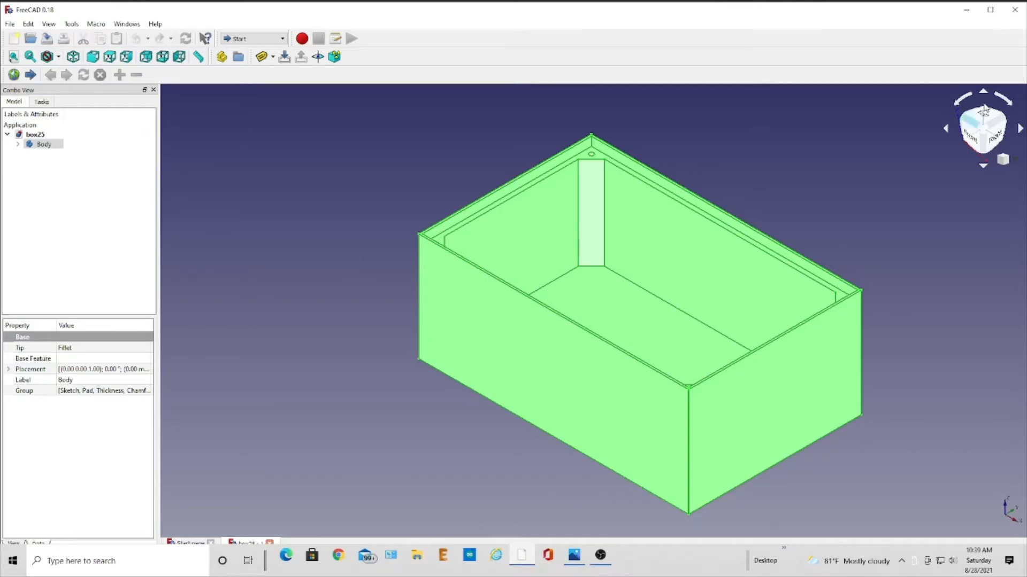
- Switch to File Explorer and open the recent file project_box.stl in Ultimaker Cura
click(966, 10)
click(416, 556)
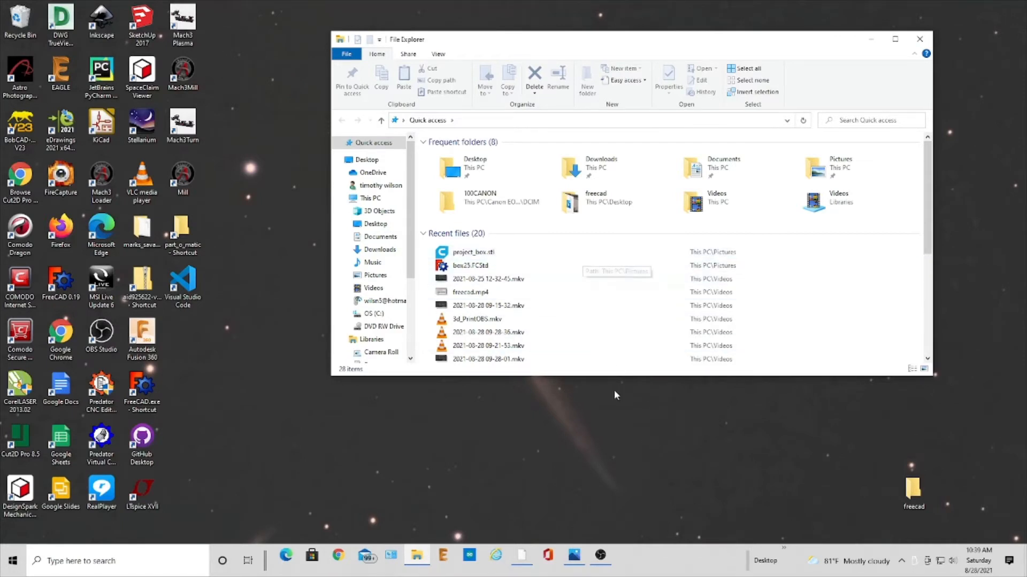
double_click(472, 253)
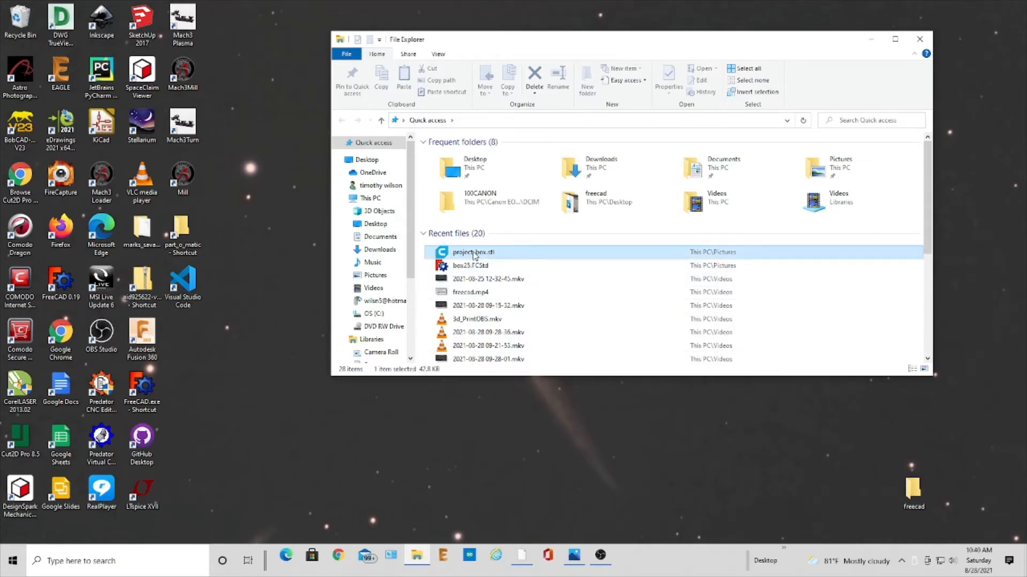
click(871, 39)
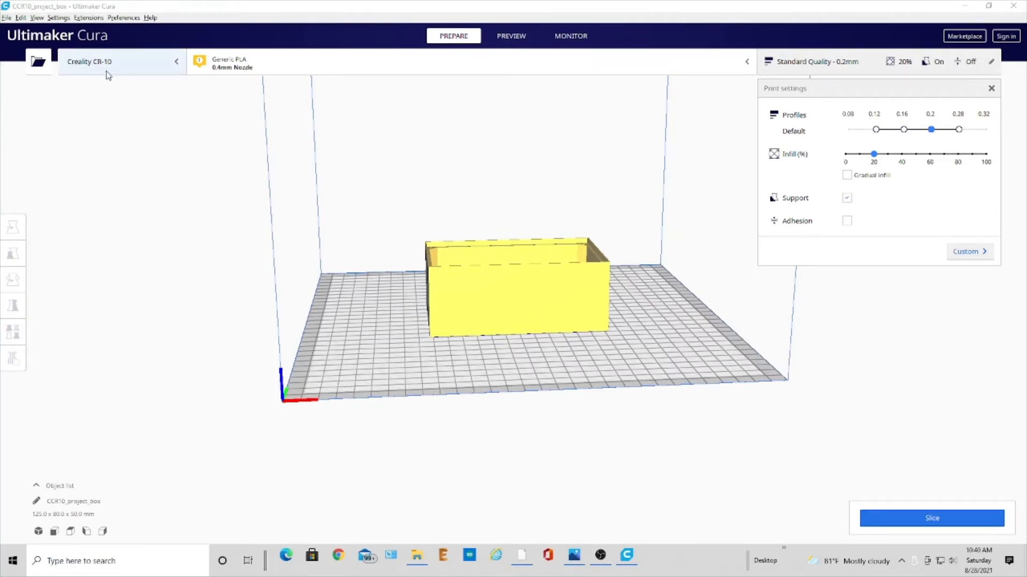
- Examine the non-networked printer models offered for adding, and leave the printer setup without adding one
click(177, 68)
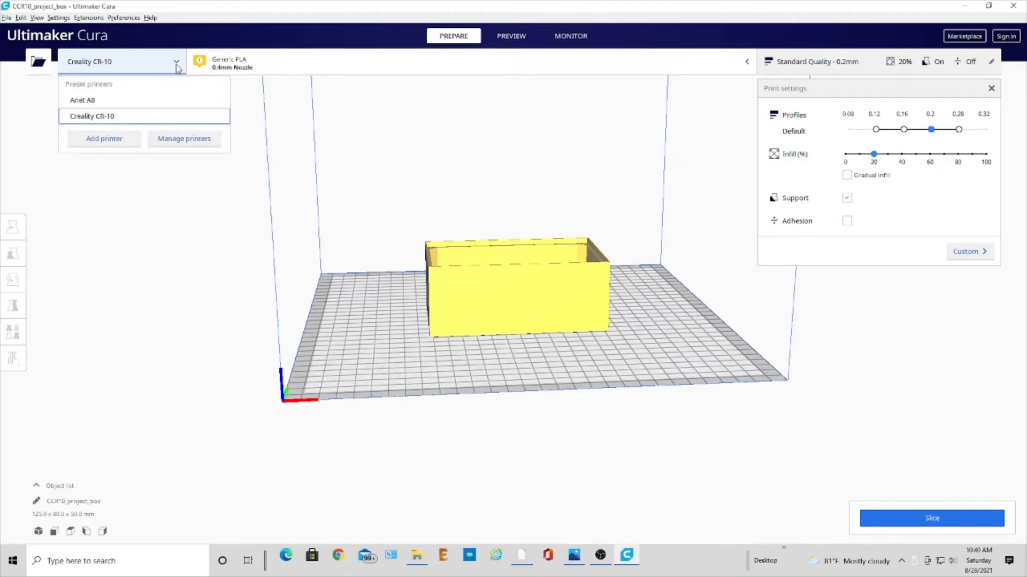
click(119, 144)
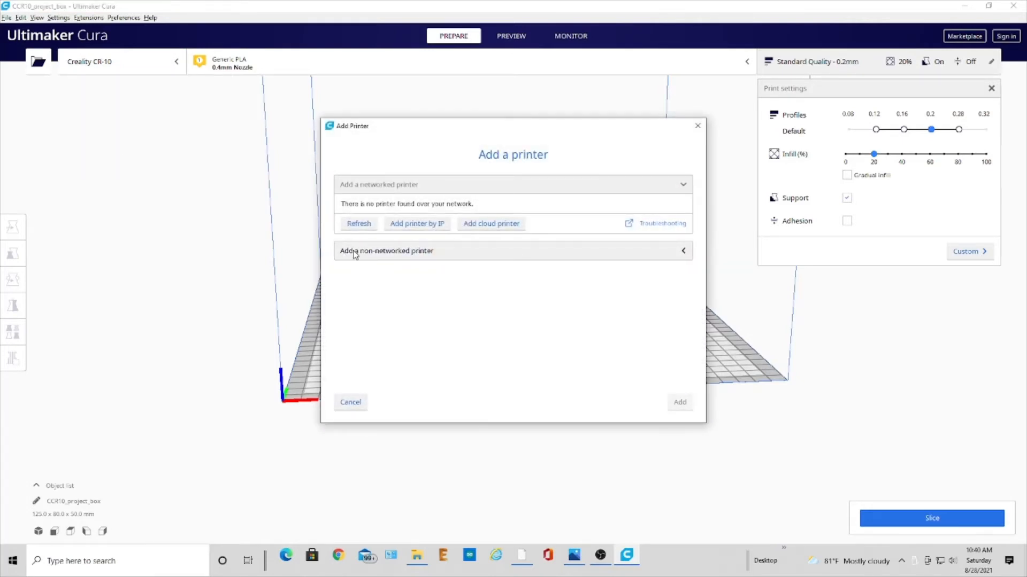
click(467, 258)
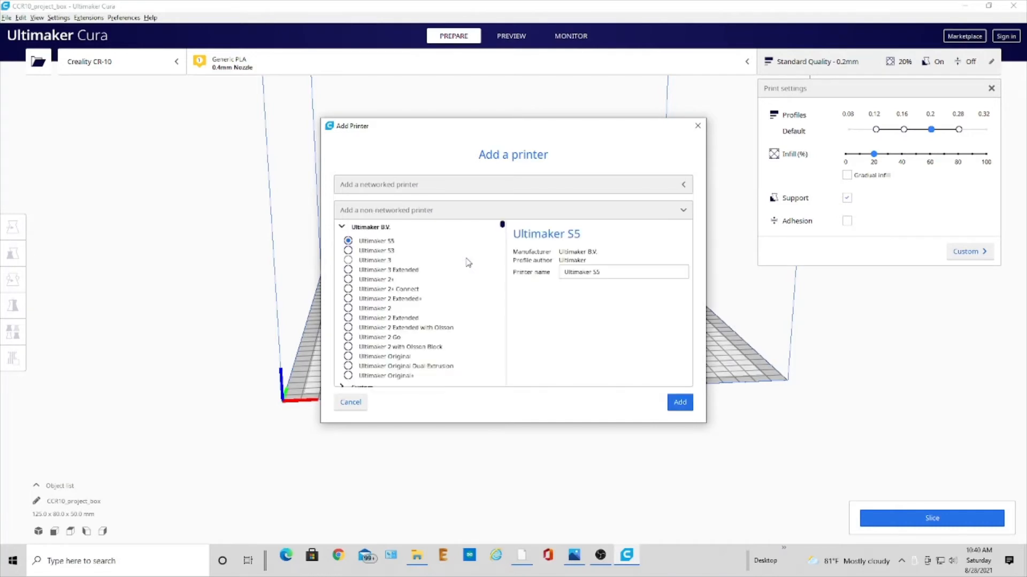
scroll(473, 278, down, 2)
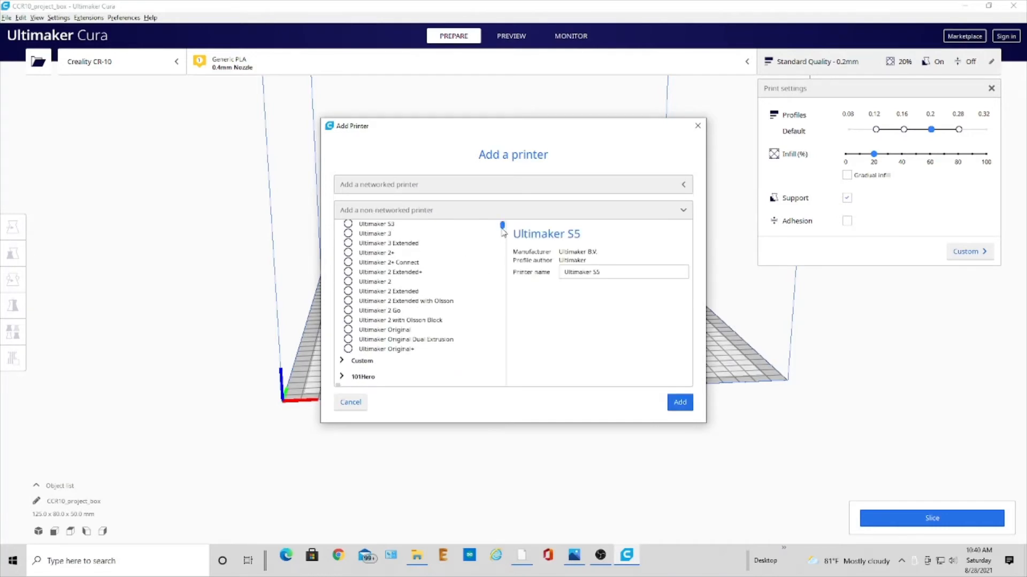
mouse_move(503, 227)
mouse_down()
mouse_move(506, 304)
mouse_move(506, 214)
mouse_up()
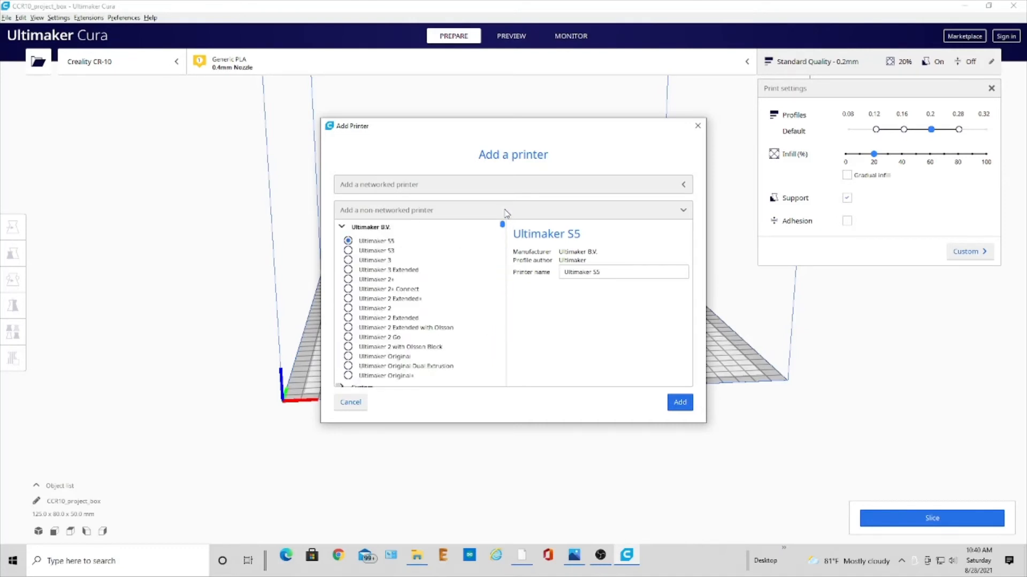
click(350, 403)
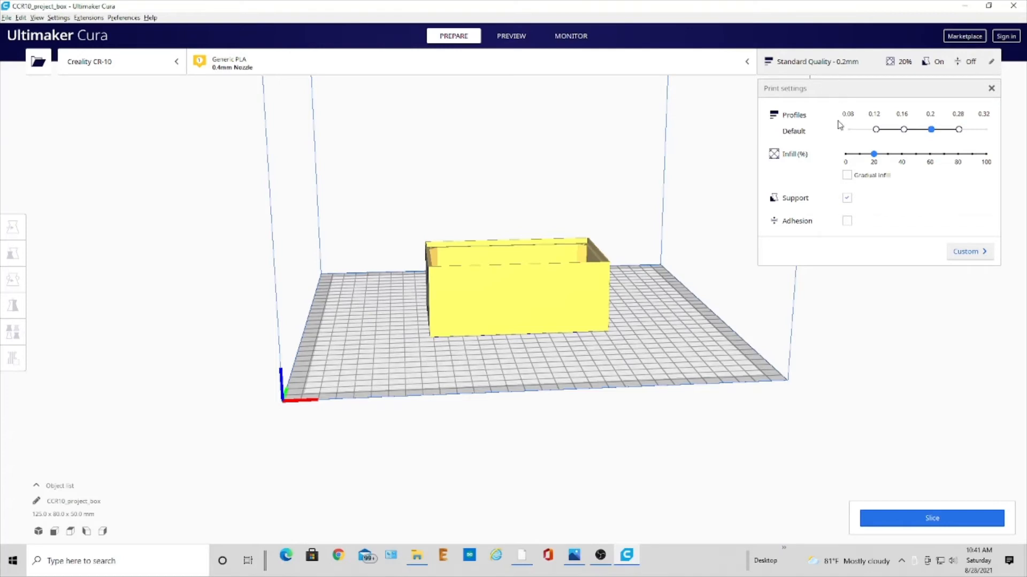
- Review the custom print settings, including the Material section, and return to the recommended settings
click(970, 252)
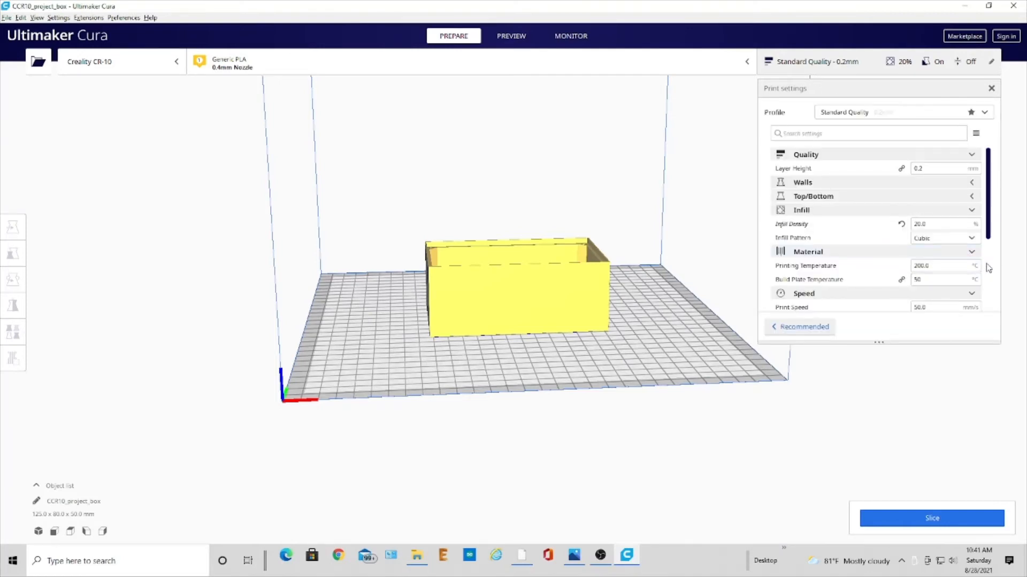
click(972, 255)
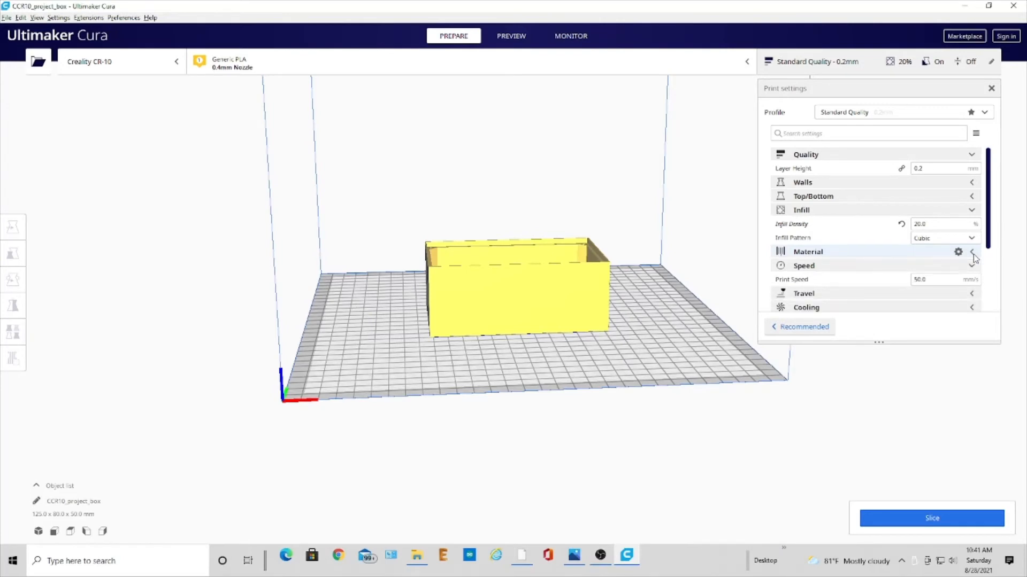
click(972, 253)
click(922, 281)
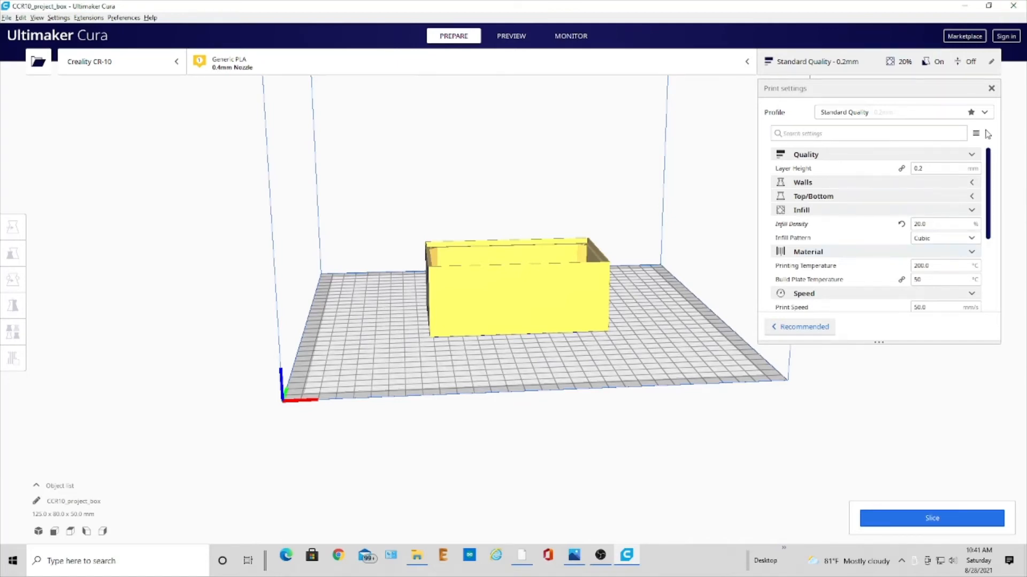
click(803, 328)
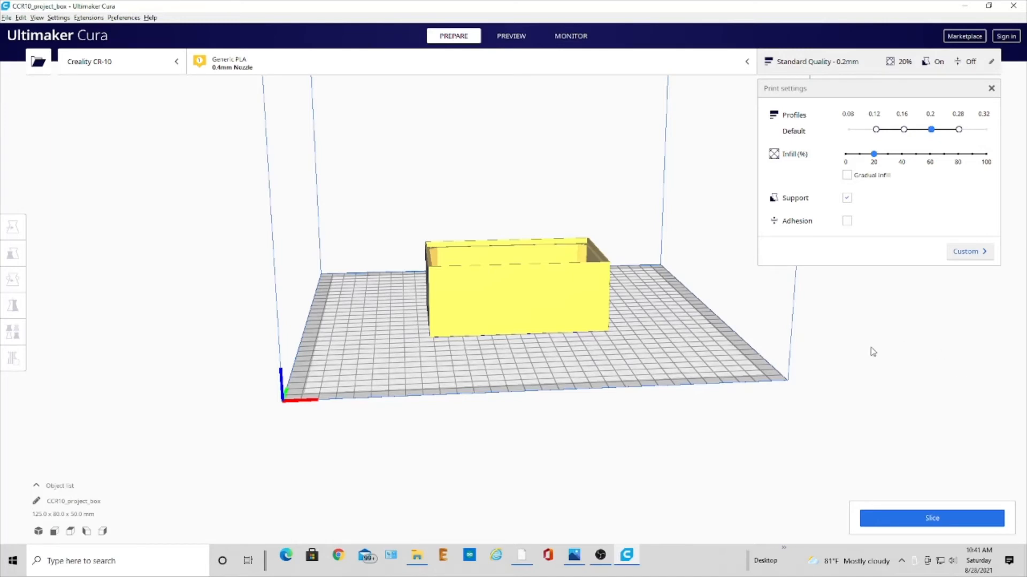
- Try rotating the box about its vertical and red axes, and reset its rotation
click(530, 310)
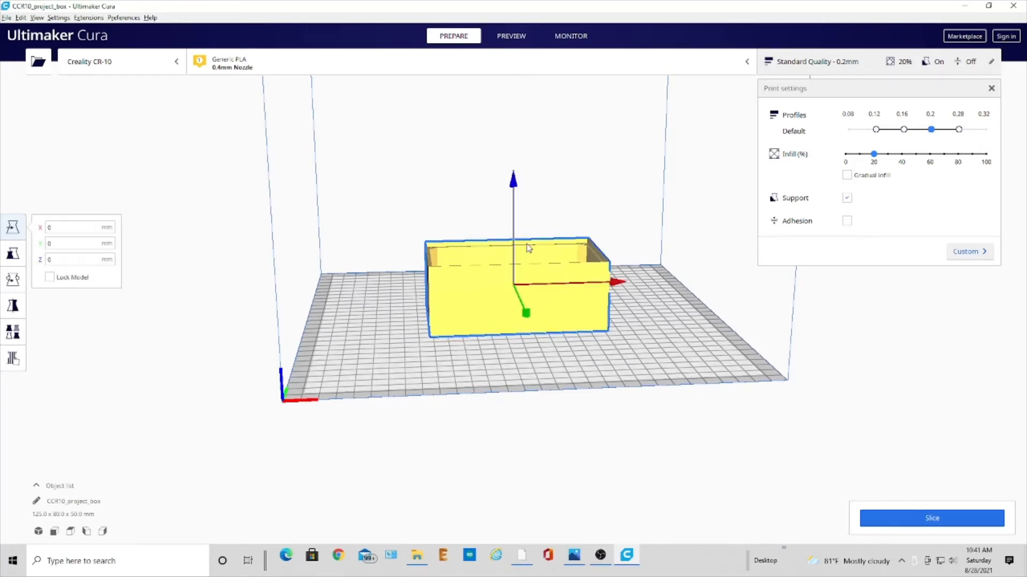
click(13, 282)
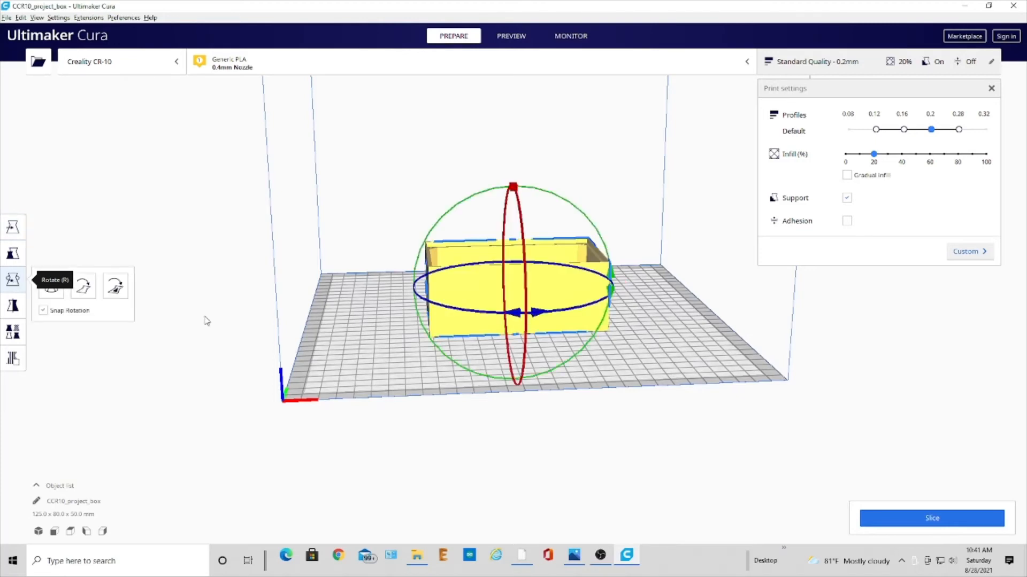
drag(541, 316, 524, 299)
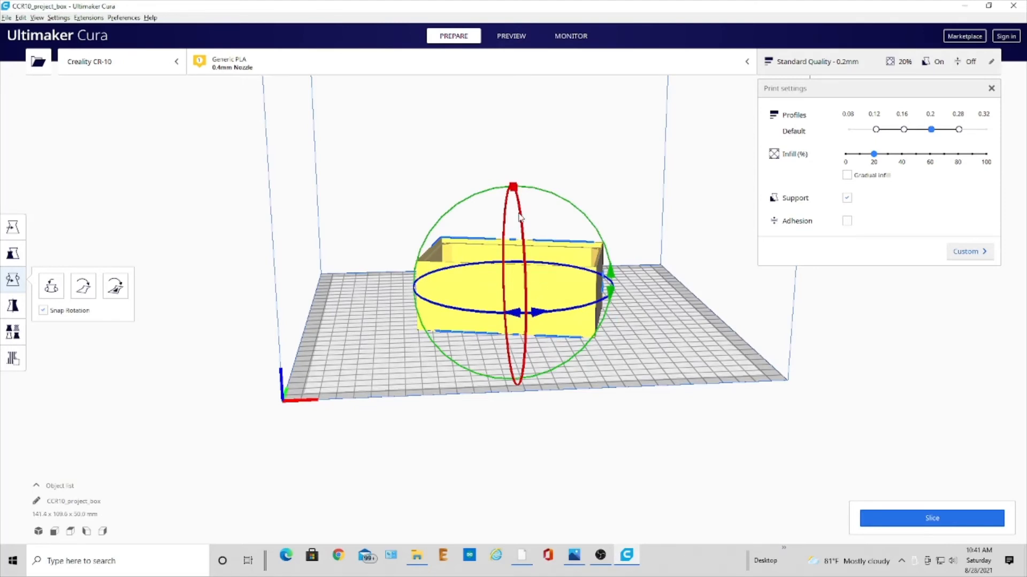
drag(521, 217, 491, 254)
click(51, 287)
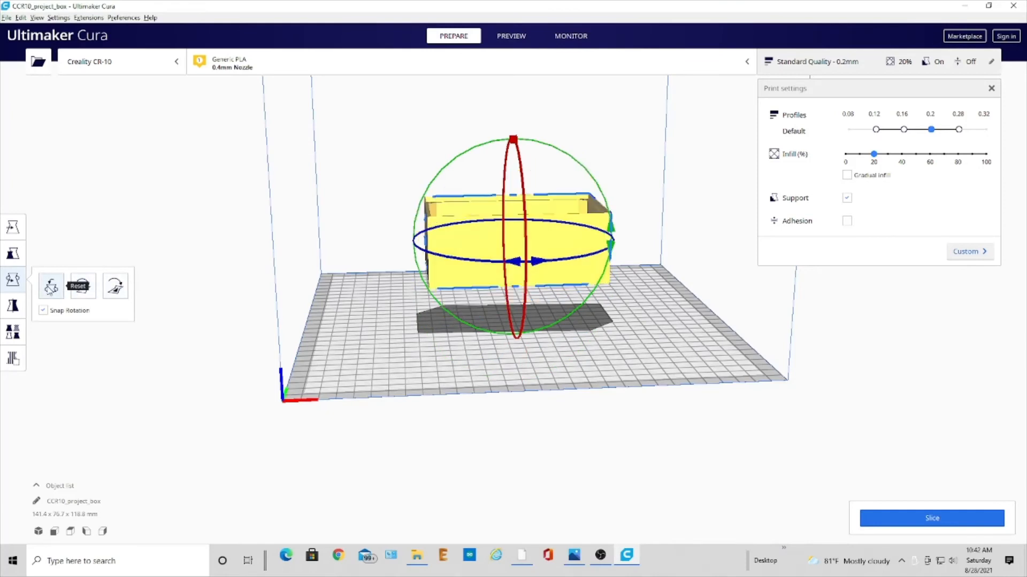
click(372, 298)
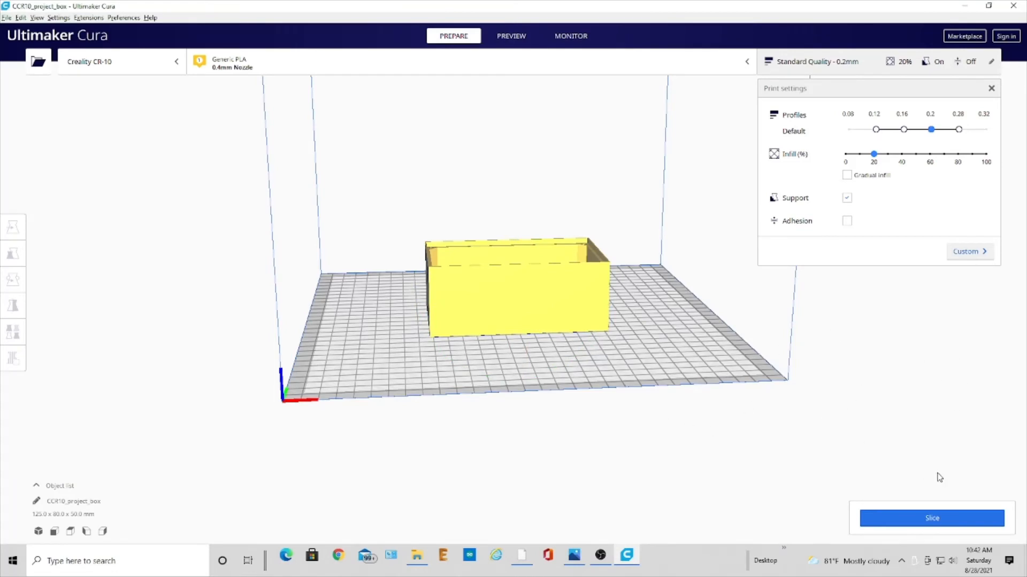
- Slice the box and save the G-code to the Documents folder as CCR10_project_box.gcode
click(940, 521)
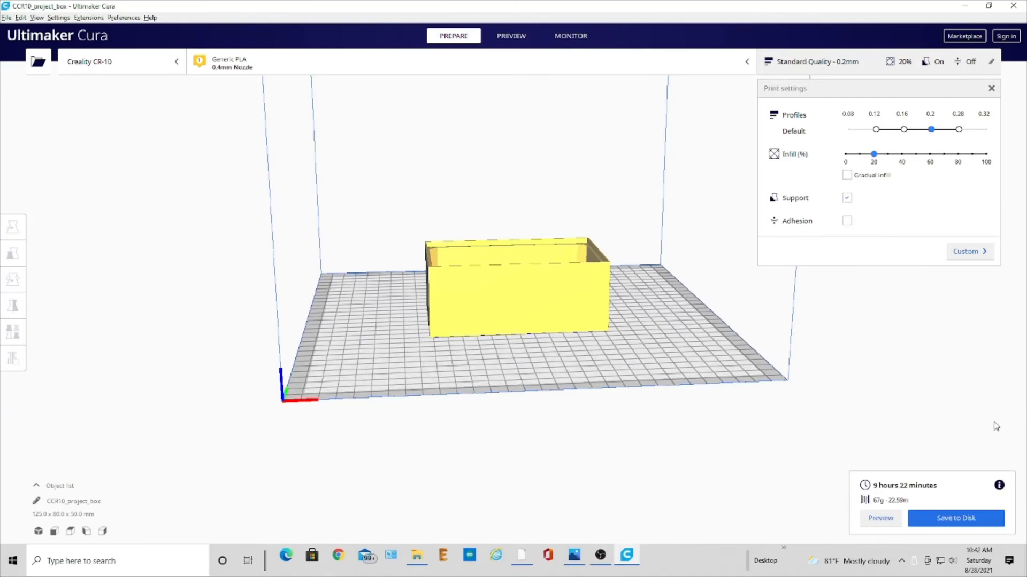
click(941, 519)
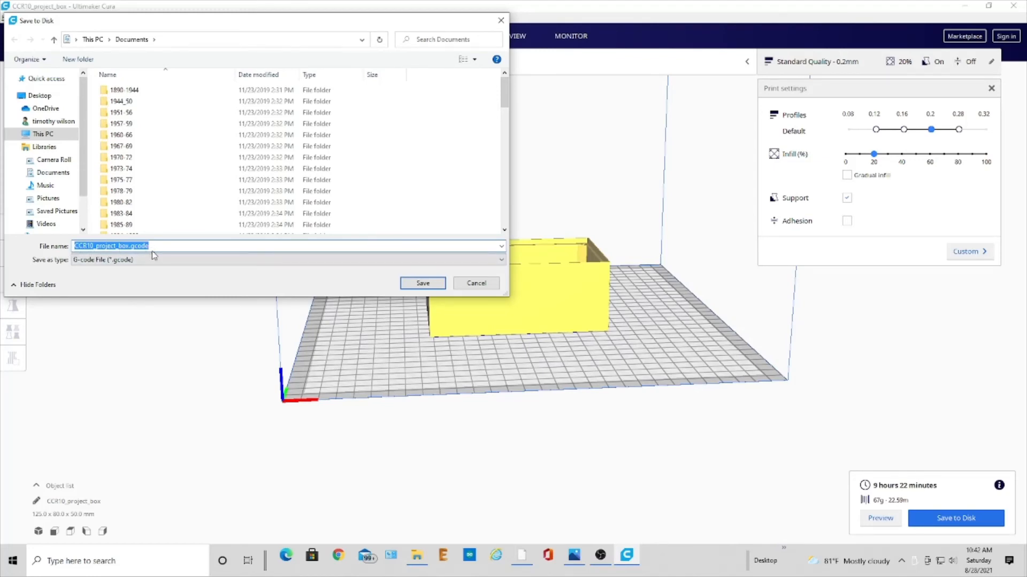
click(421, 285)
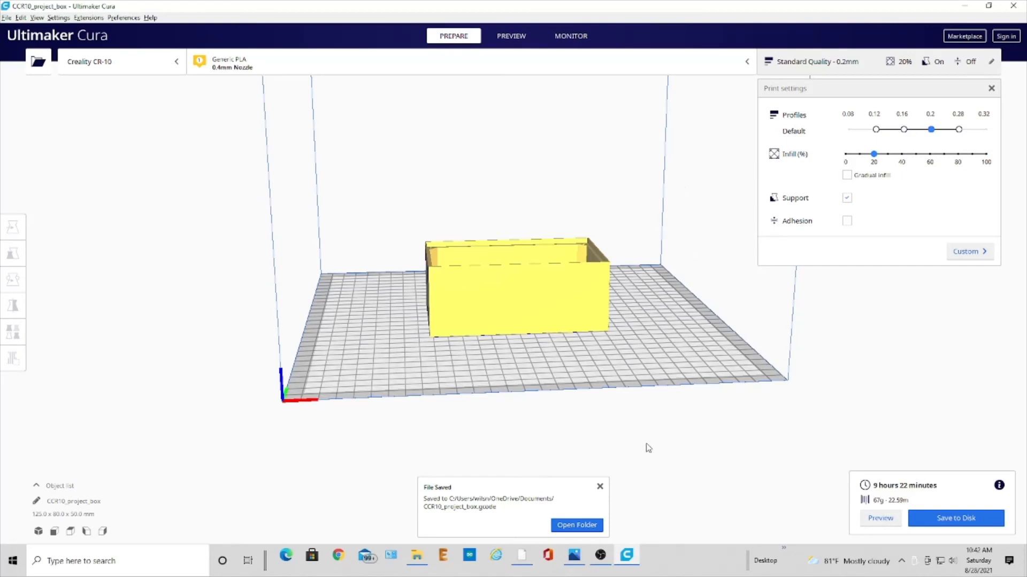
click(600, 488)
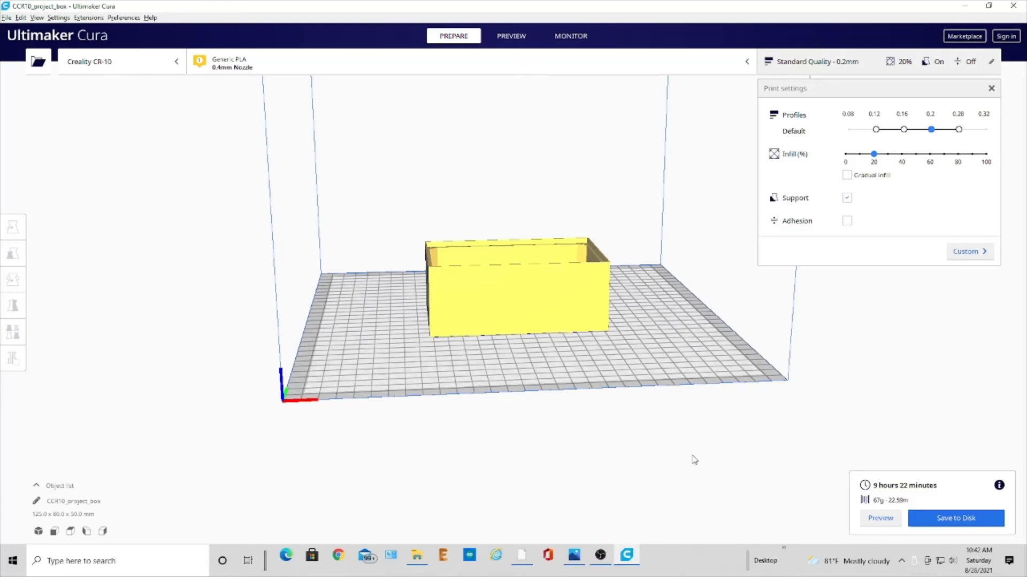